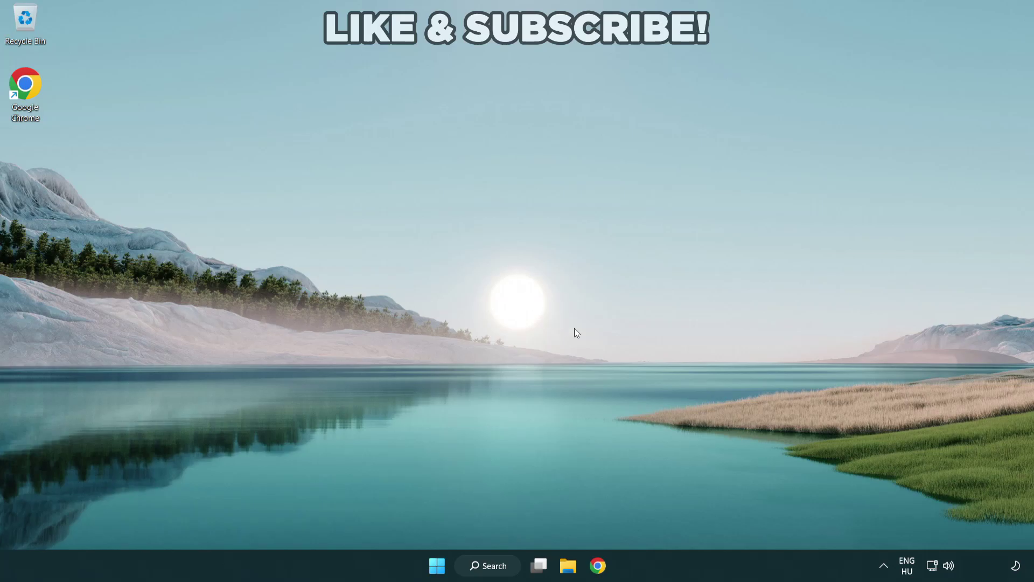
Change the quick settings sound output from CABLE Input to Speakers (High Definition Audio Device)
left_click(949, 567)
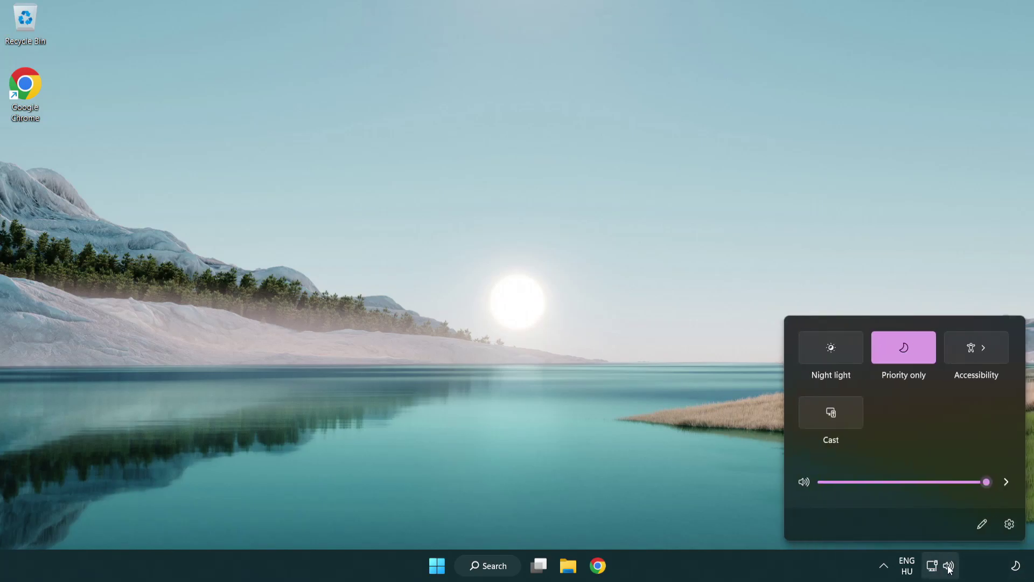
left_click(1006, 483)
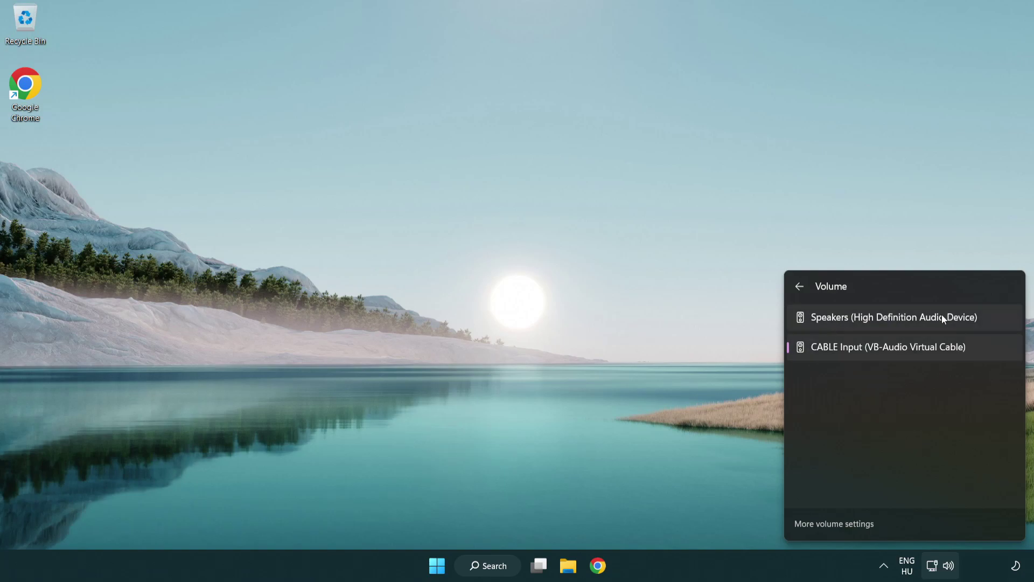
left_click(994, 323)
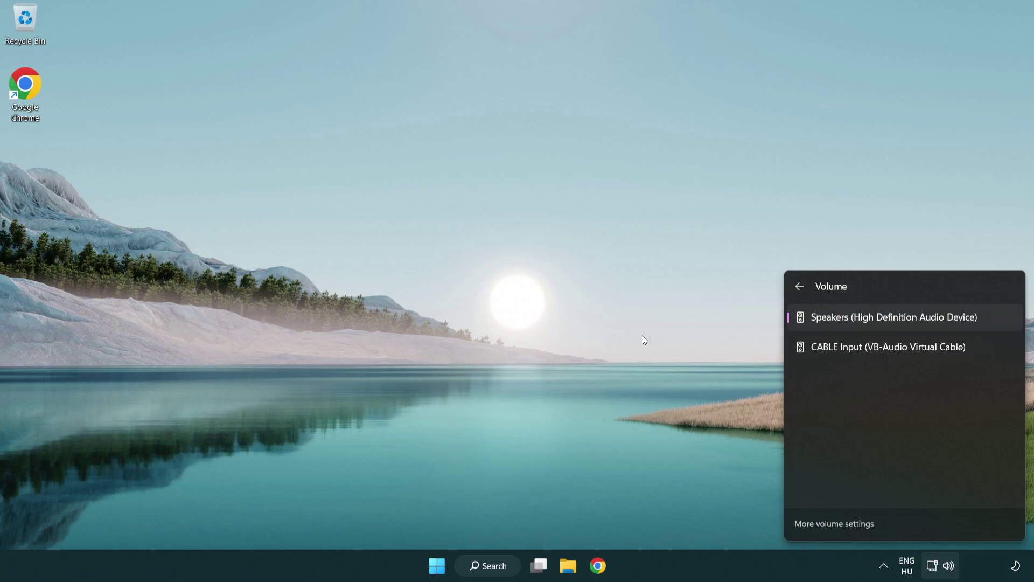
left_click(564, 319)
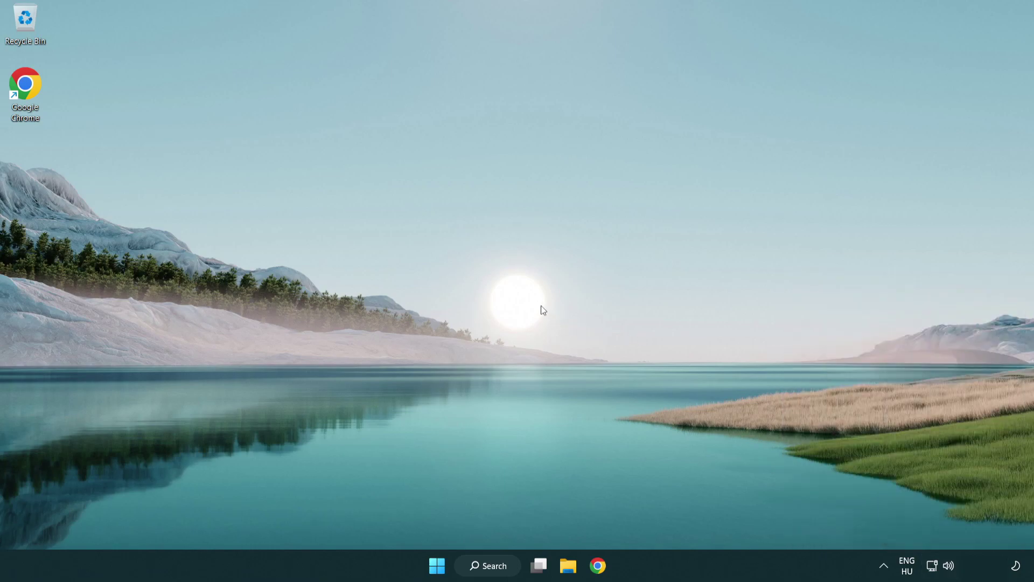
Reset all sound devices and app volumes to recommended defaults in the volume mixer, then close Settings
right_click(949, 566)
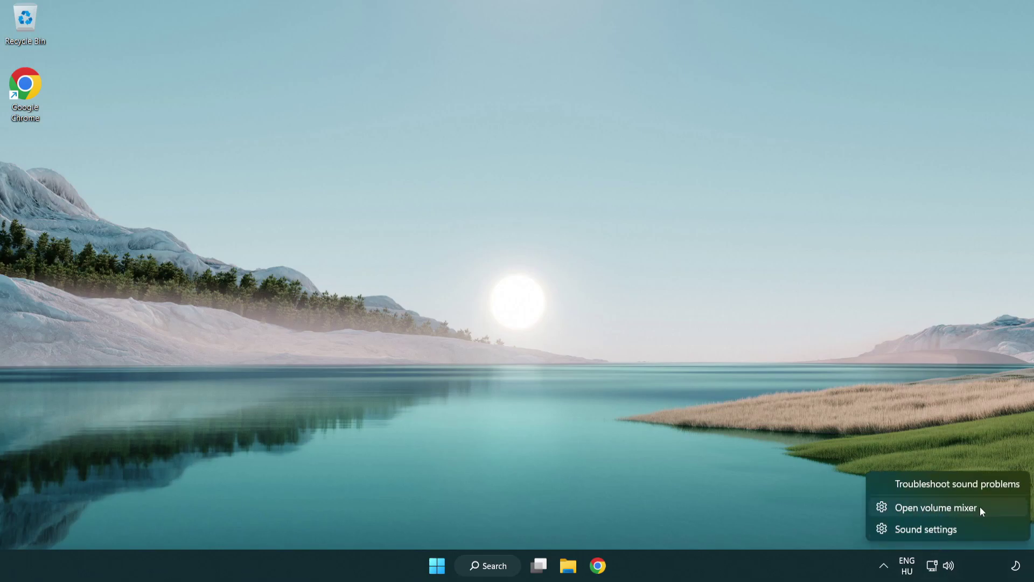
left_click(998, 509)
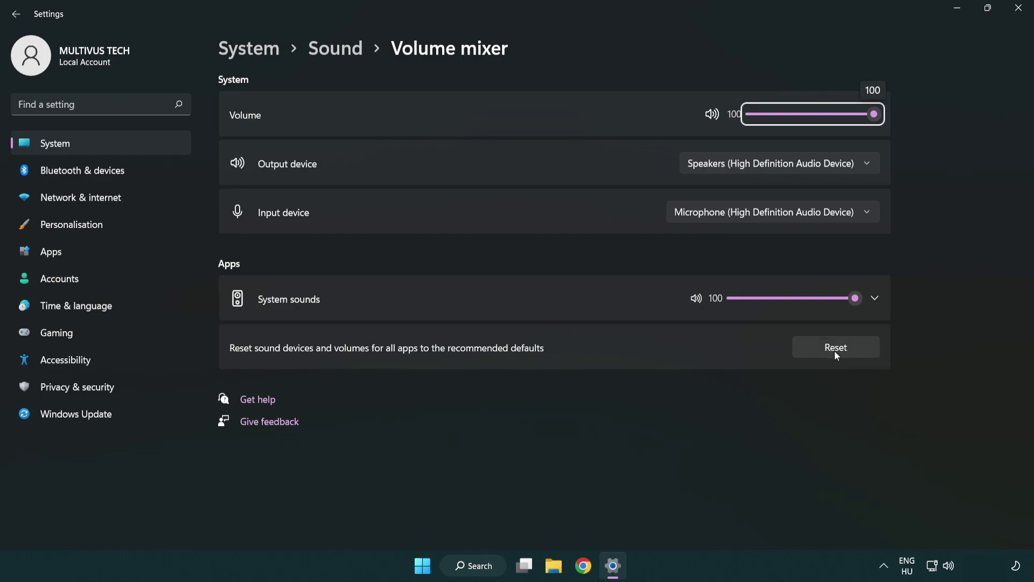
left_click(864, 351)
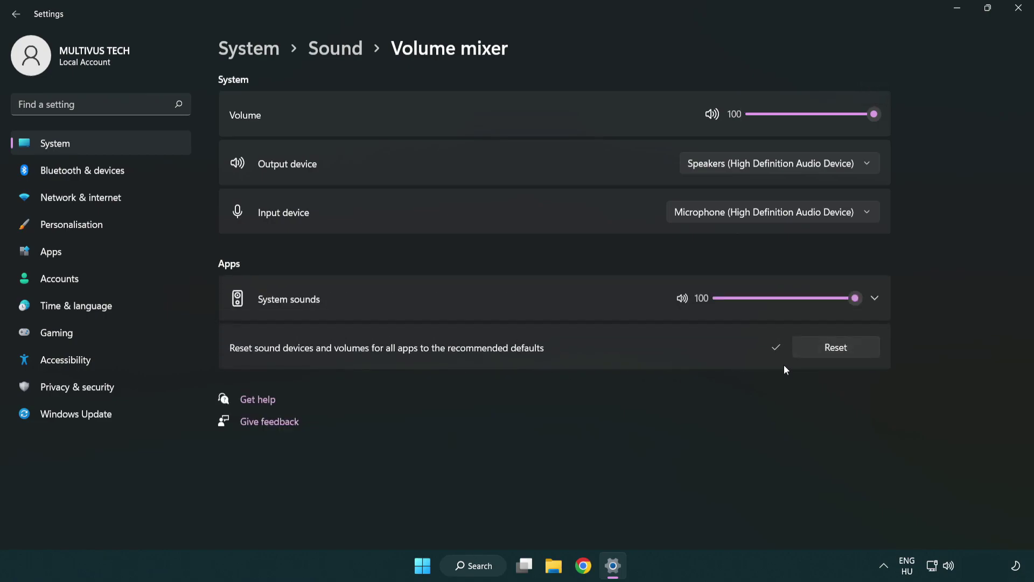
left_click(1021, 8)
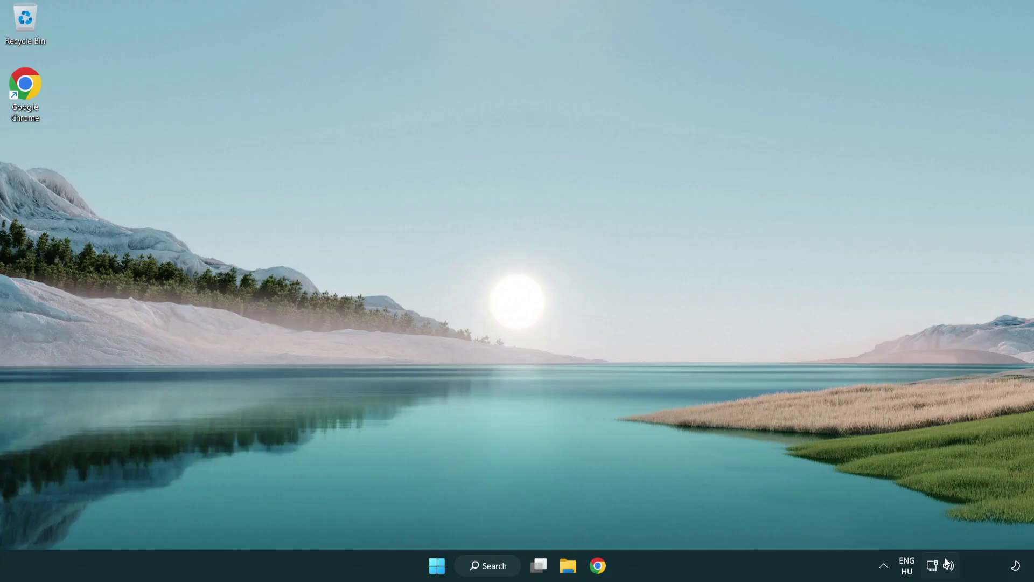
Open the Sound settings page, keep output volume at 100, and scroll down to Advanced
right_click(949, 566)
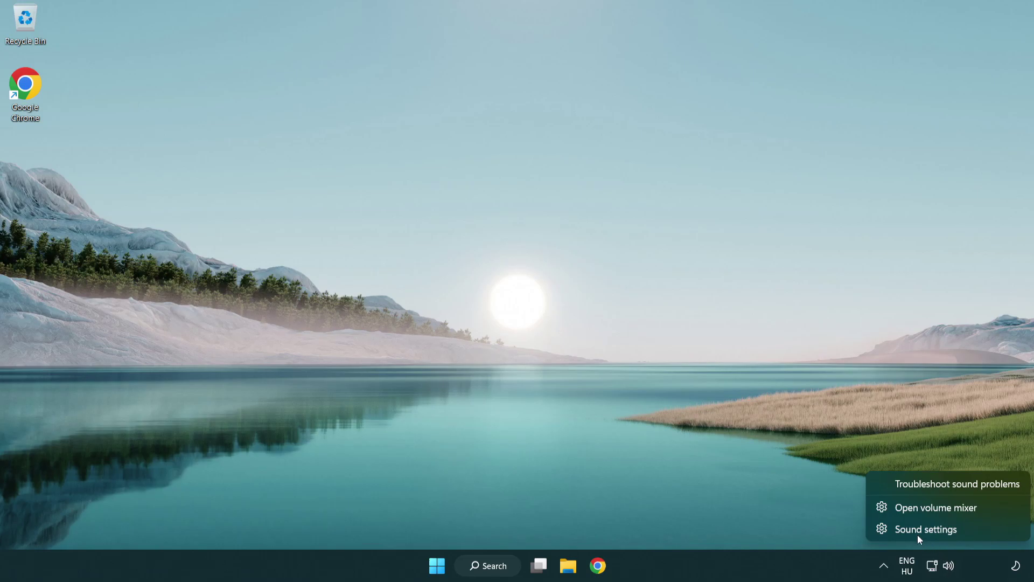
left_click(989, 534)
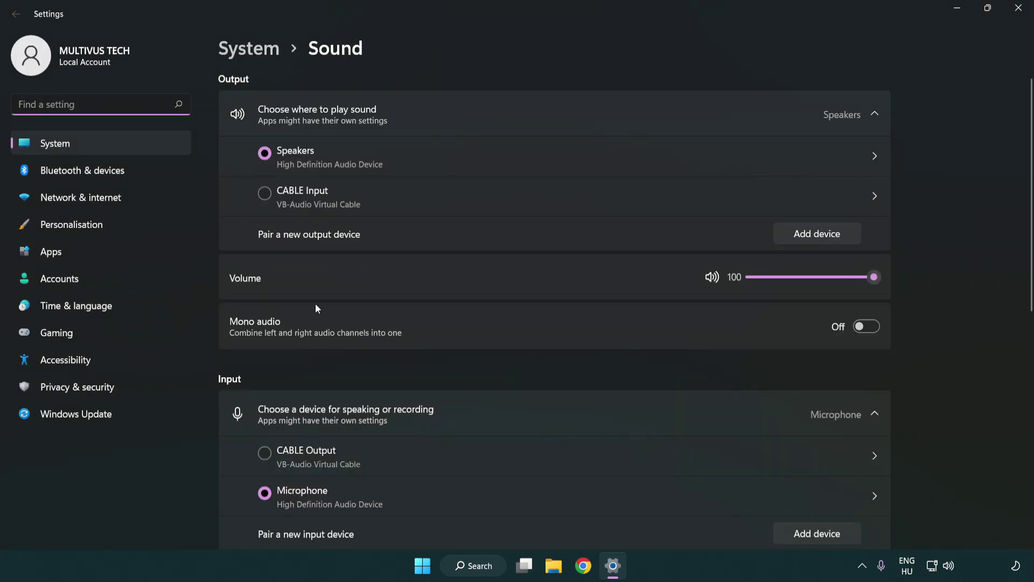
left_click_drag(832, 278, 924, 276)
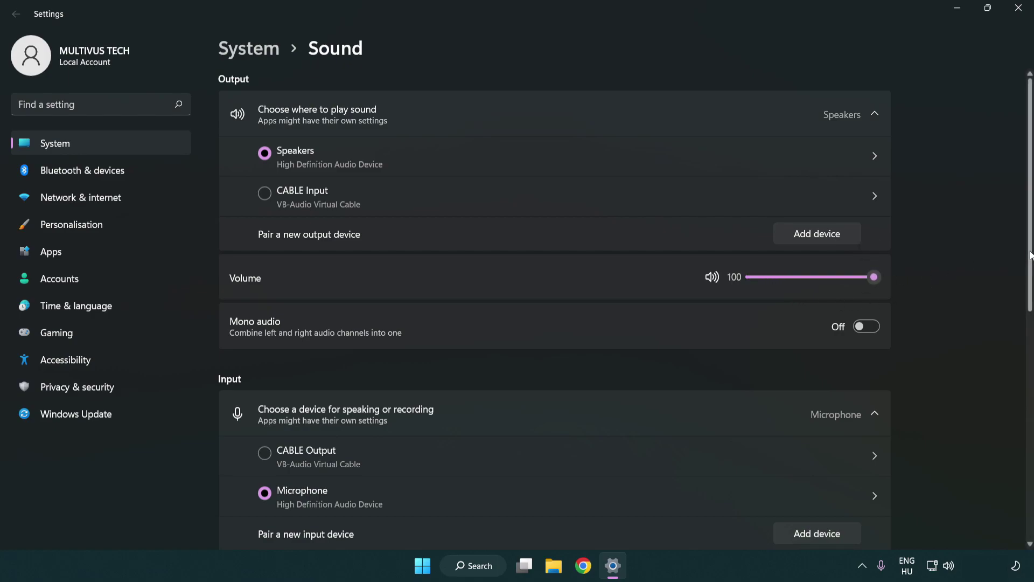
scroll(1032, 255, "down", 5)
scroll(1032, 301, "down", 2)
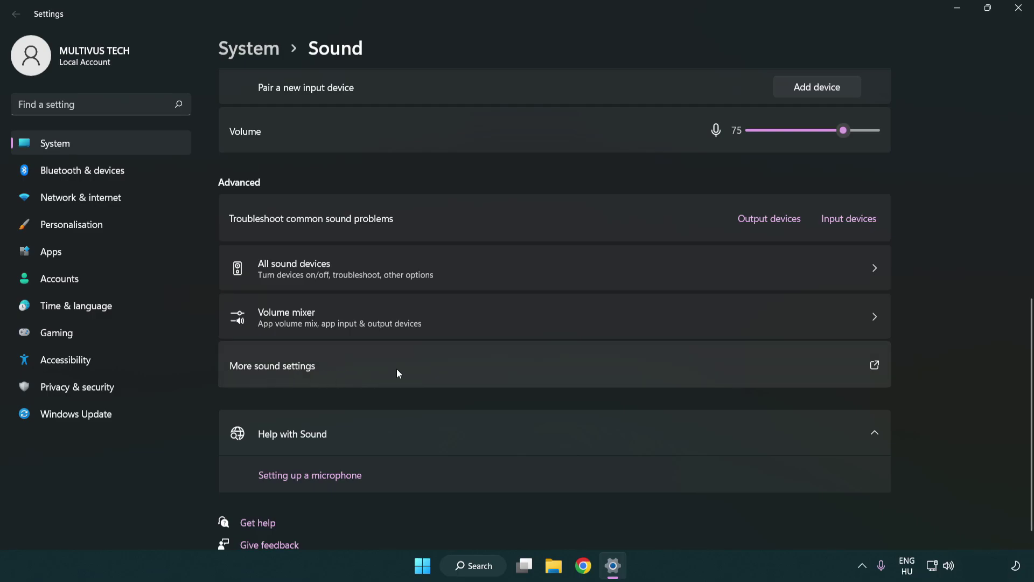
In the classic Sound dialog's Playback list, disable CABLE Input and select Speakers
left_click(399, 373)
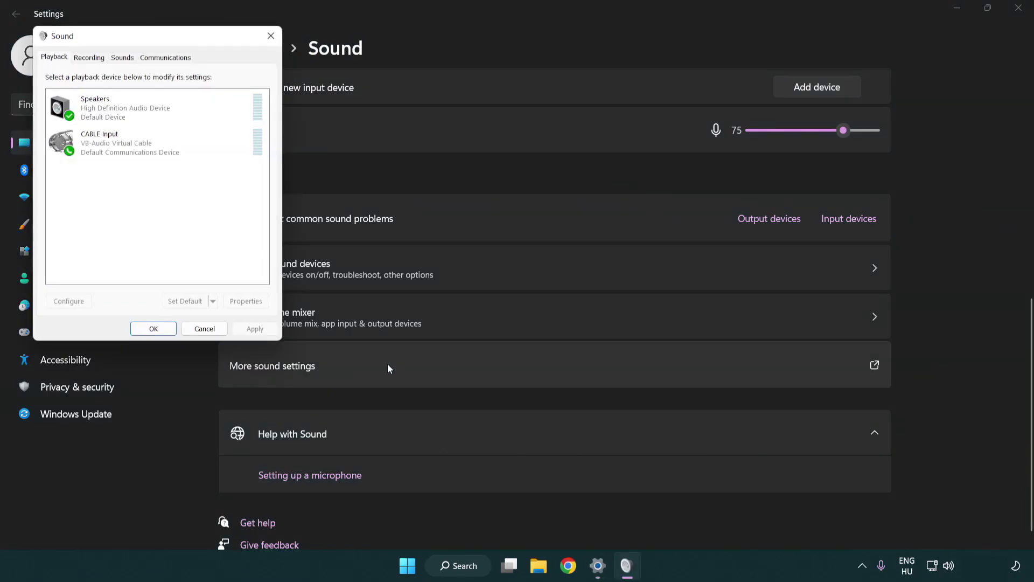
left_click_drag(183, 42, 531, 136)
left_click(496, 248)
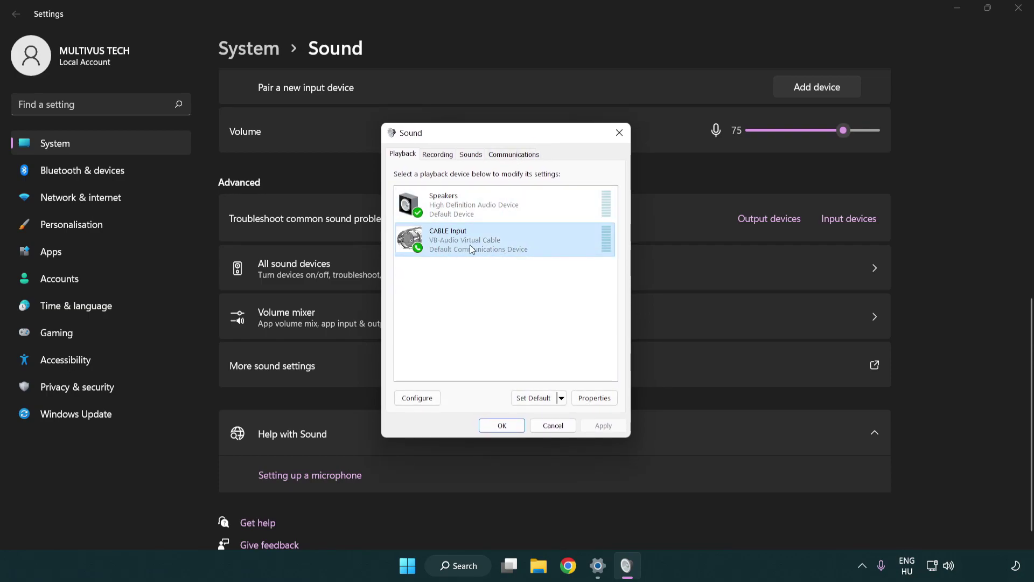
right_click(469, 248)
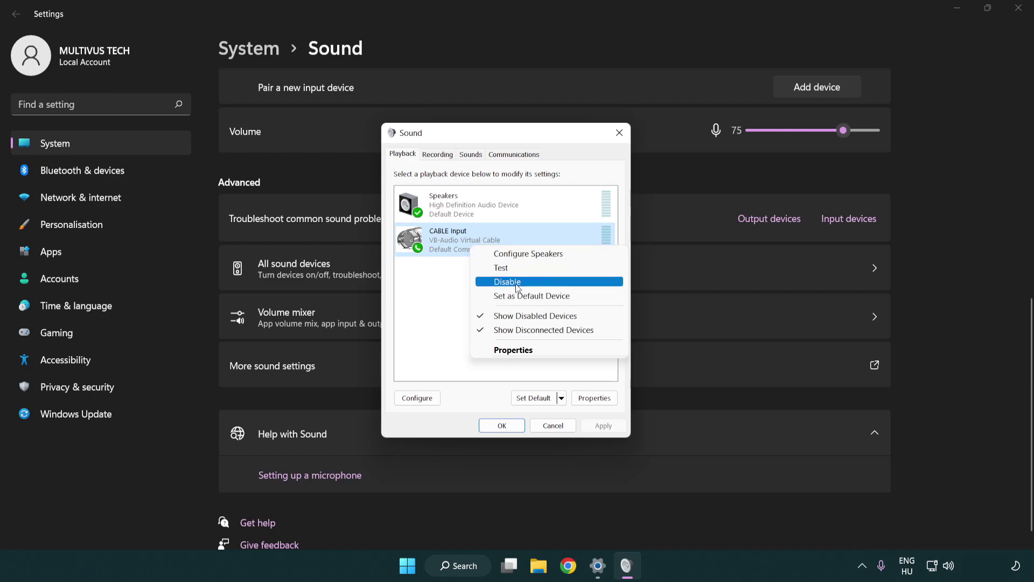
left_click(535, 282)
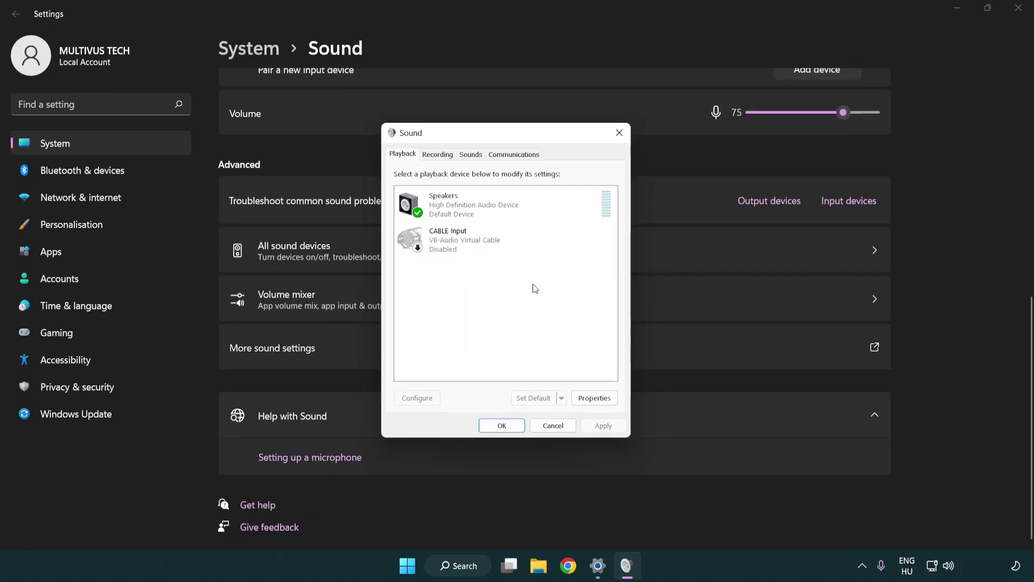
left_click(512, 211)
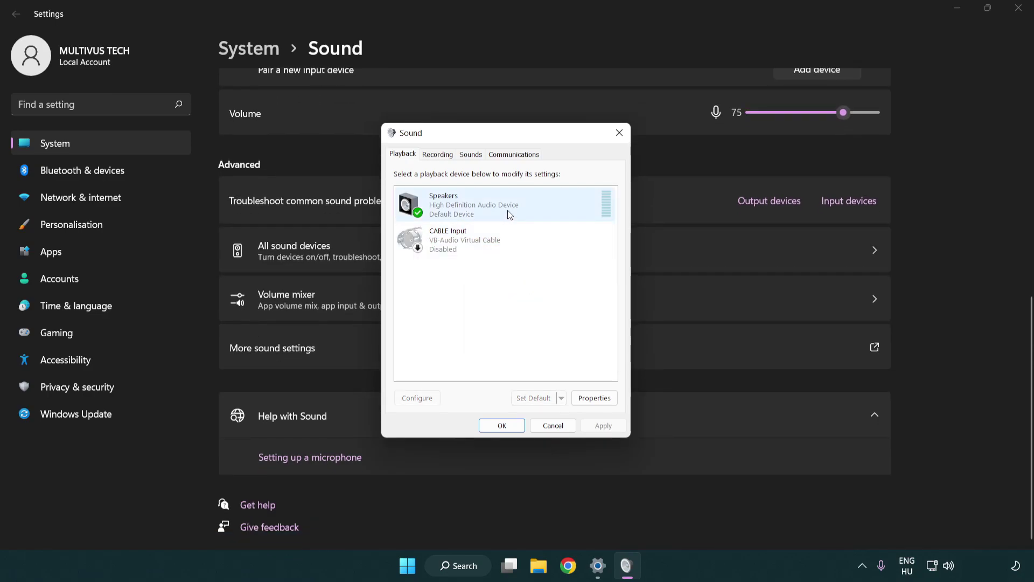
Set up Speakers as 7.1 Surround with all optional speakers and full-range front and surround speakers
right_click(526, 209)
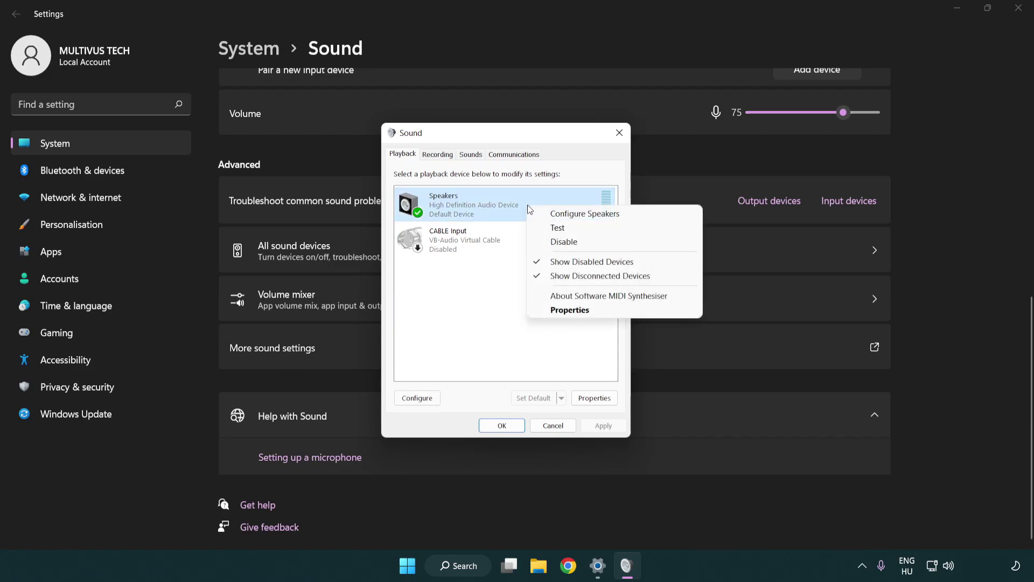
left_click(570, 215)
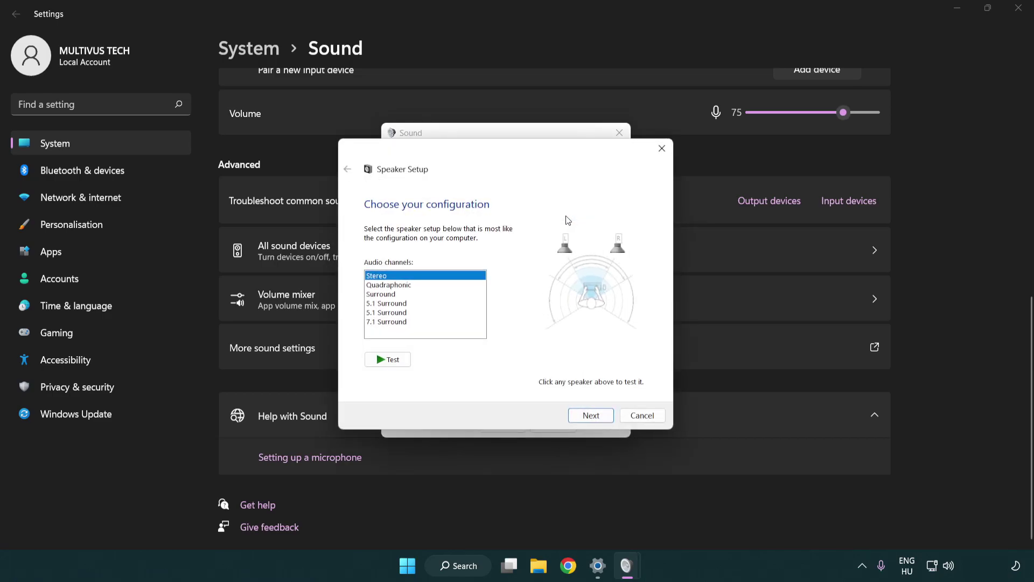
left_click(413, 303)
left_click(411, 322)
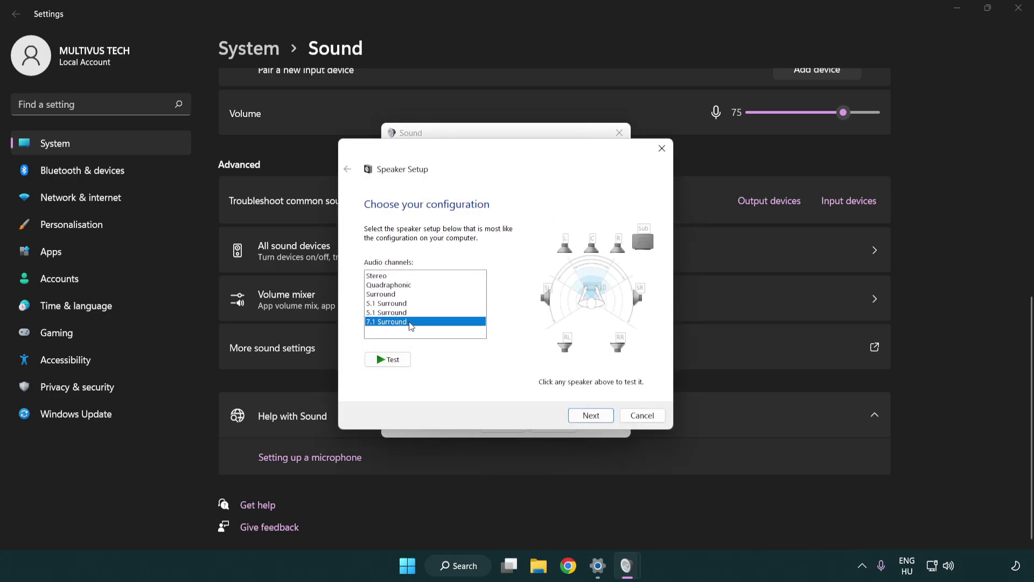
left_click(583, 417)
left_click(588, 416)
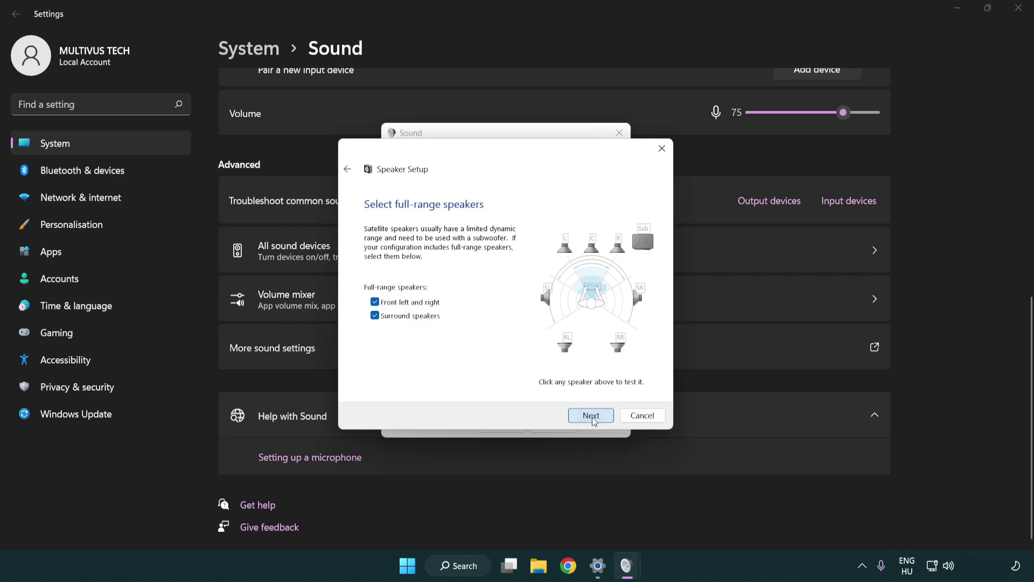
left_click(578, 413)
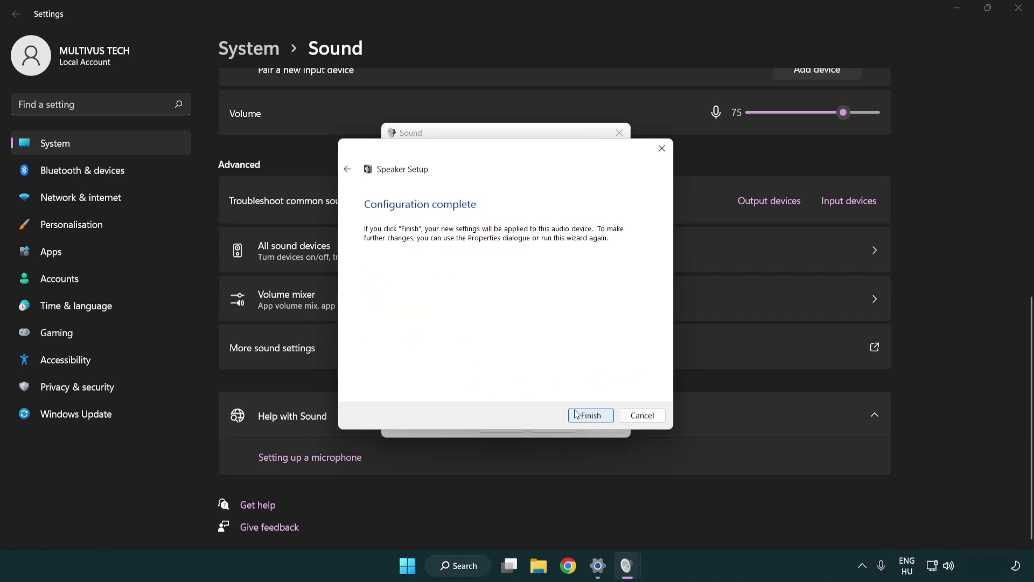
left_click(582, 416)
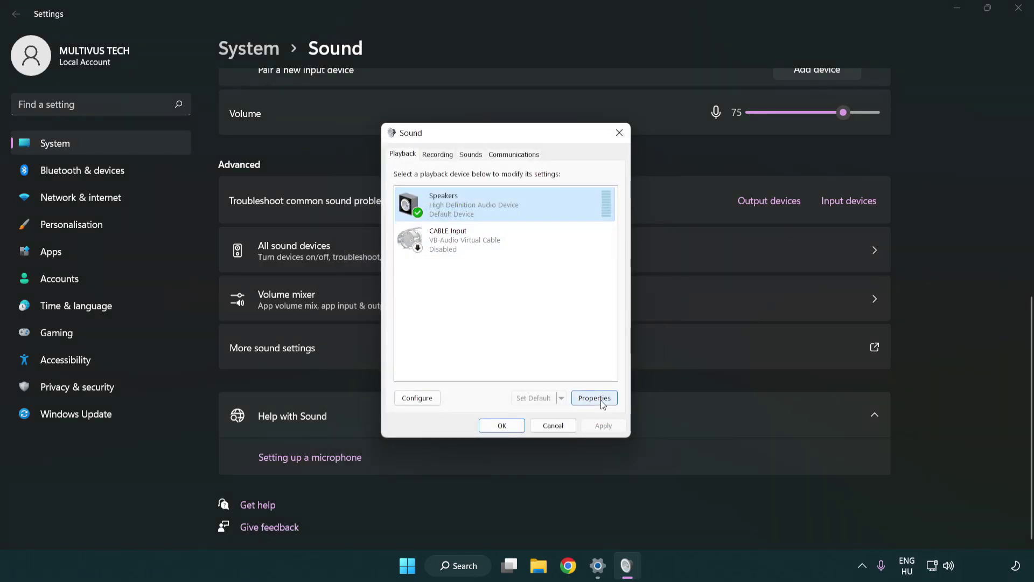
Turn off all audio enhancements in the Speakers properties
left_click(599, 399)
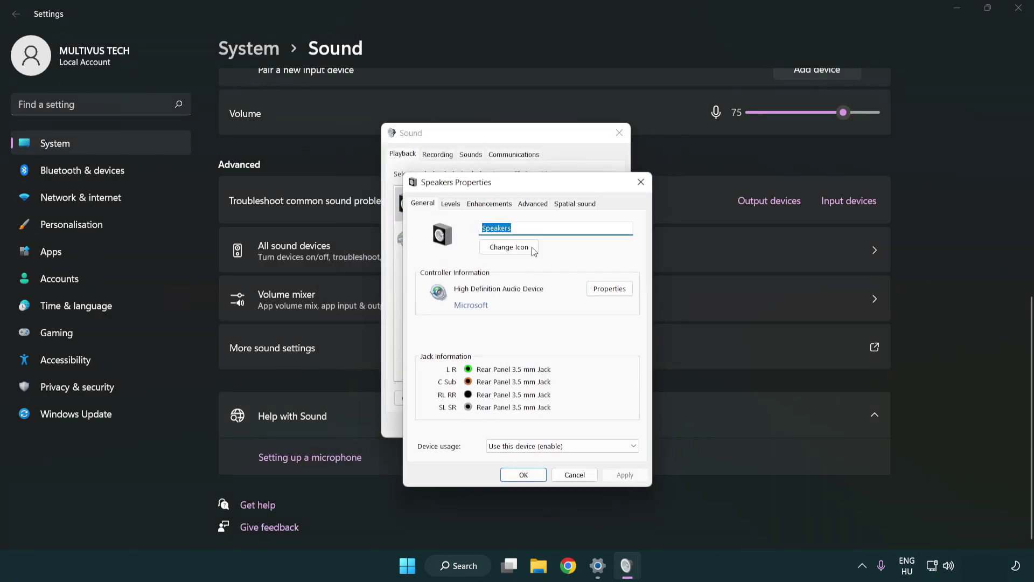
left_click_drag(521, 185, 504, 142)
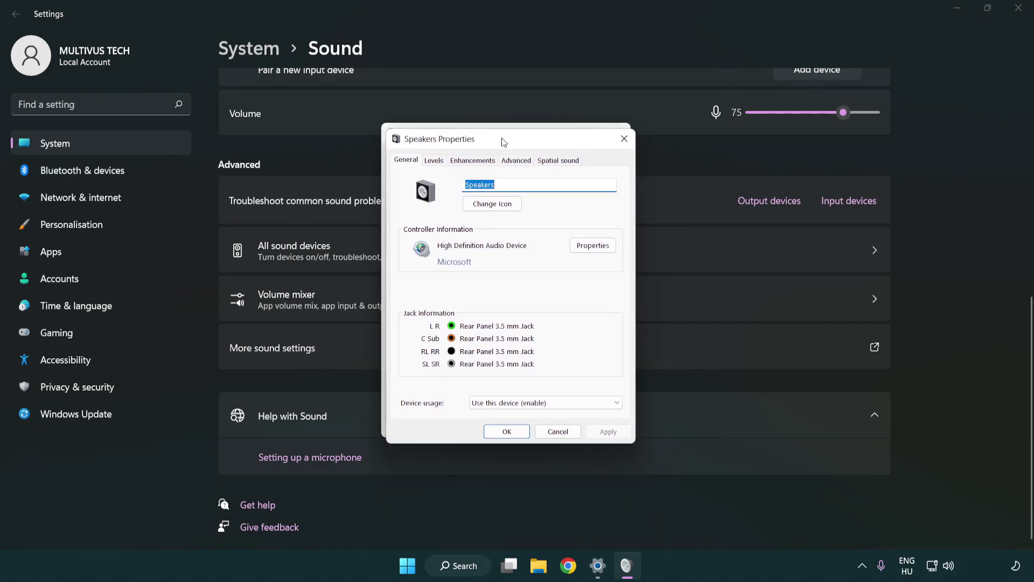
left_click(477, 160)
left_click(408, 216)
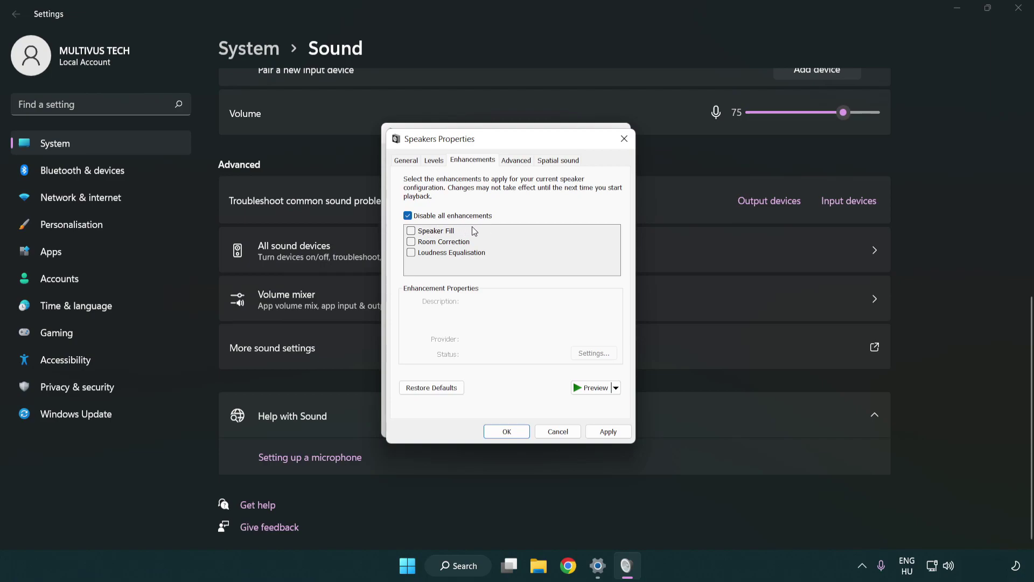
Keep the default format at 16 bit, 48000 Hz (DVD Quality), apply, and close both Sound dialogs
left_click(520, 163)
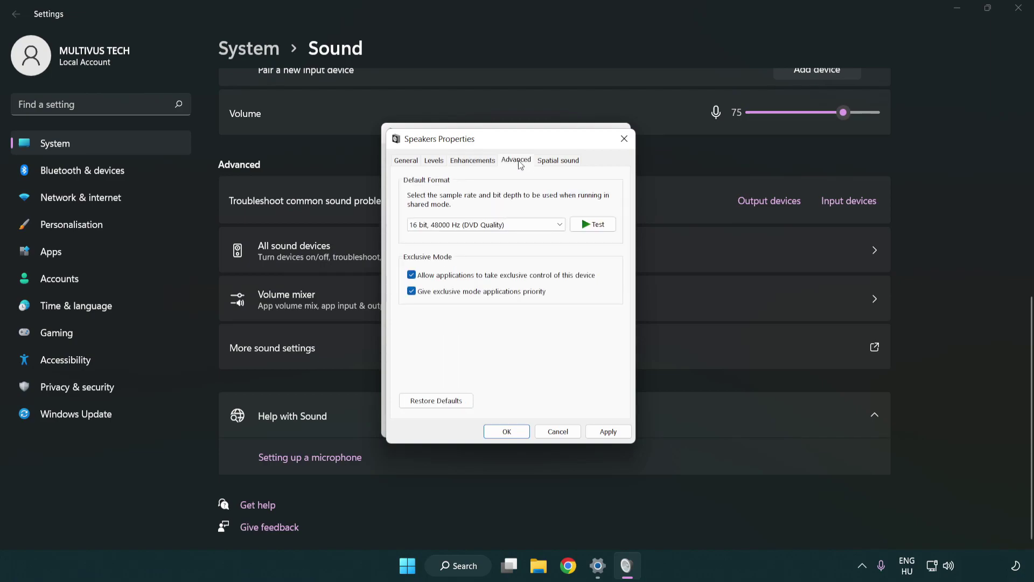
left_click(458, 225)
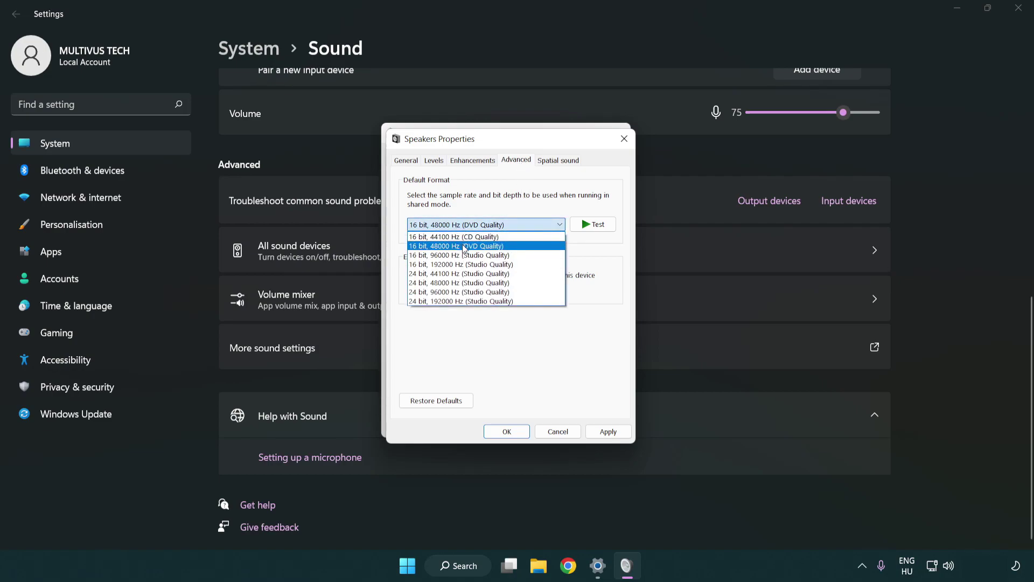
left_click(465, 247)
left_click(606, 433)
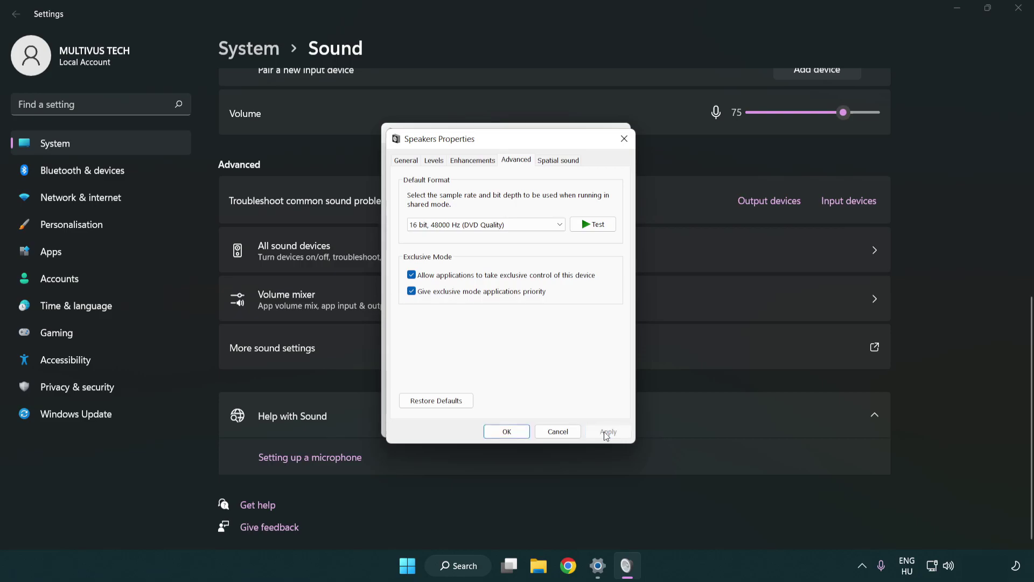
left_click(511, 434)
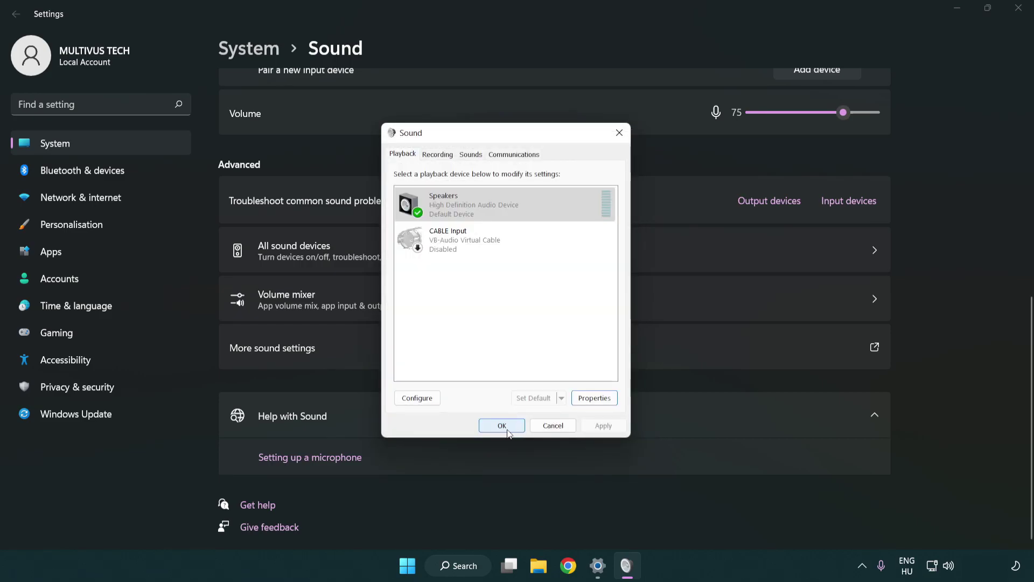
left_click(503, 430)
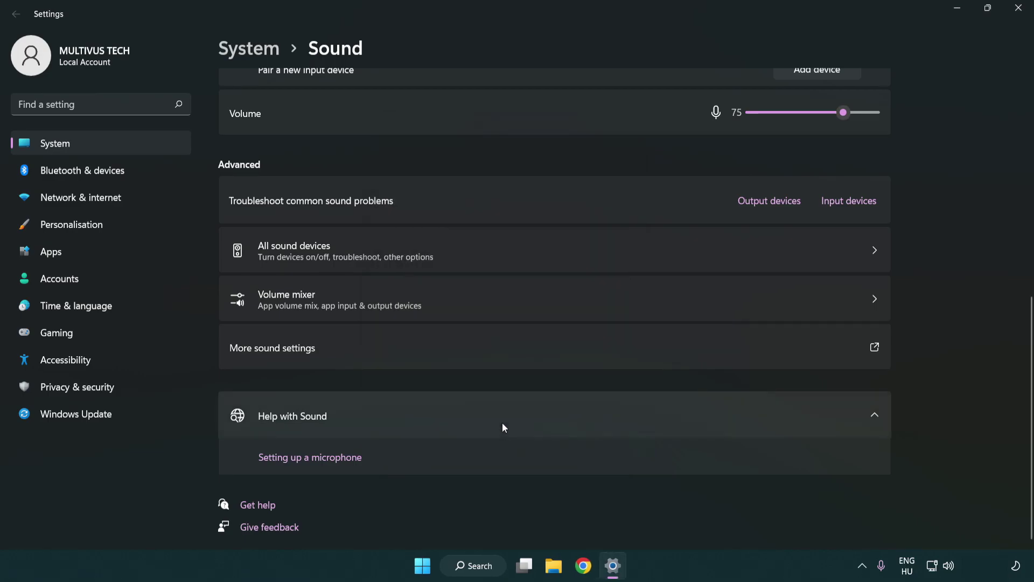
Close Settings and launch Device Manager by searching for 'device manager'
left_click(1018, 9)
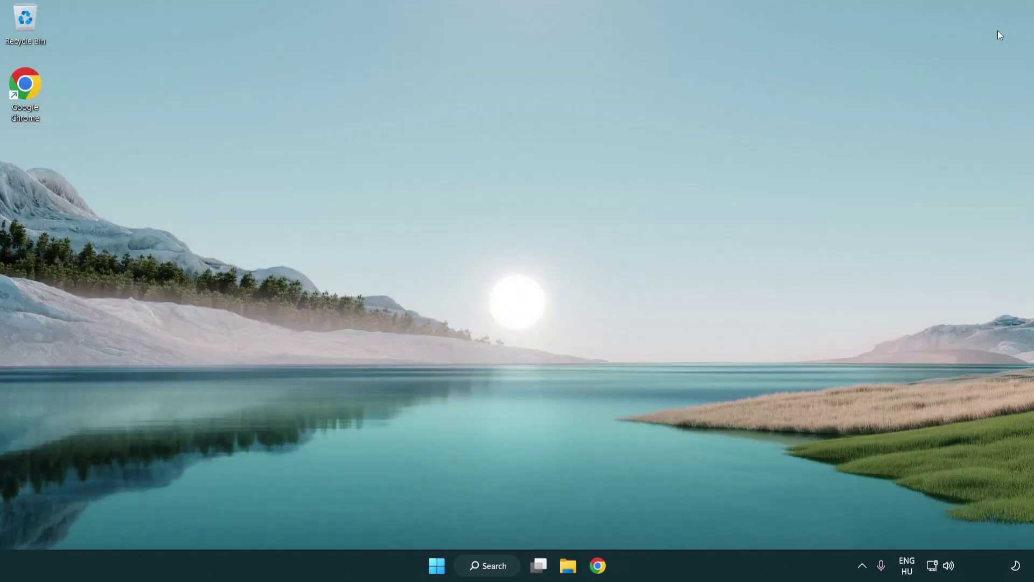
left_click(438, 571)
left_click(687, 522)
left_click(499, 573)
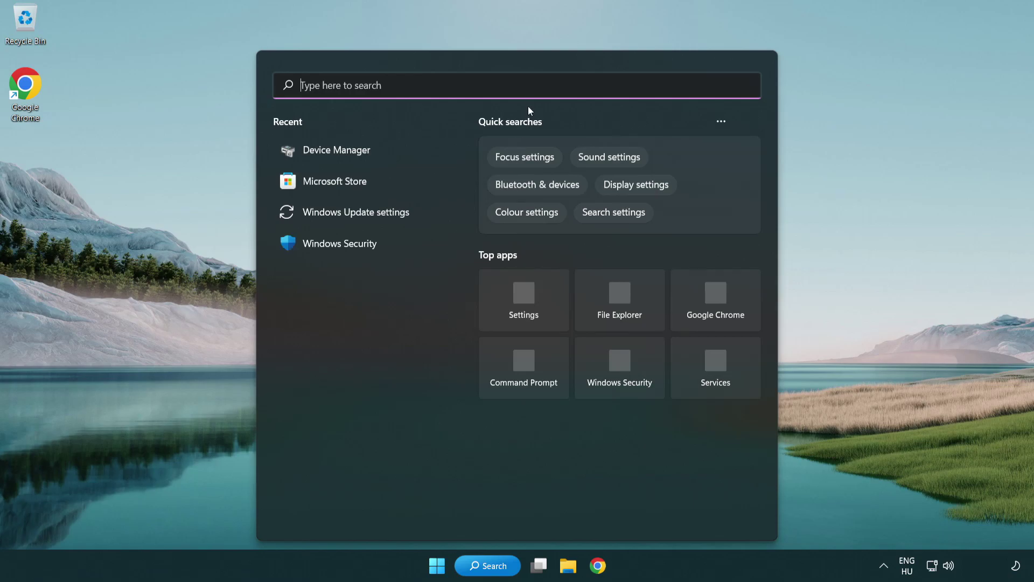
type("device manager")
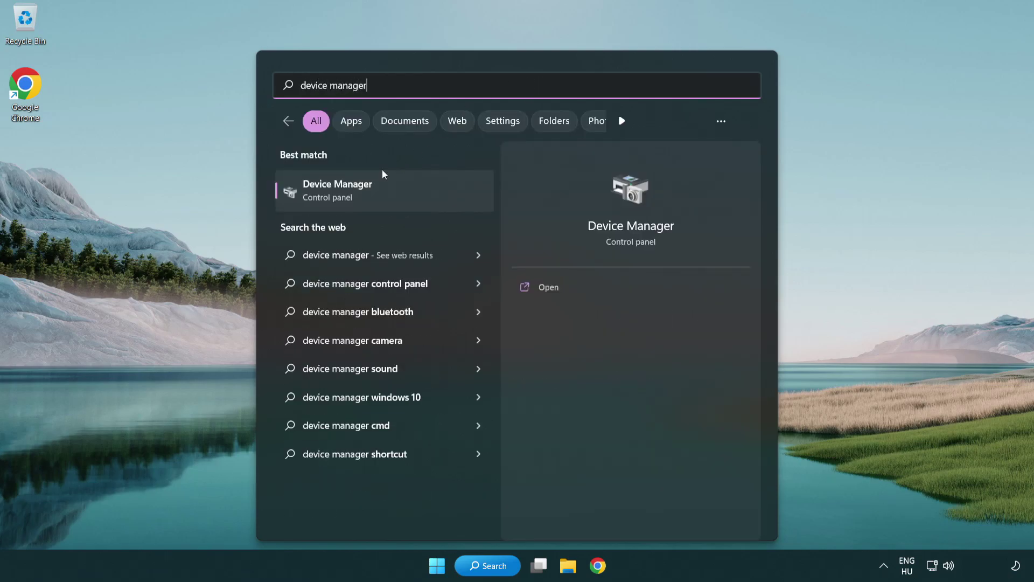
left_click(424, 198)
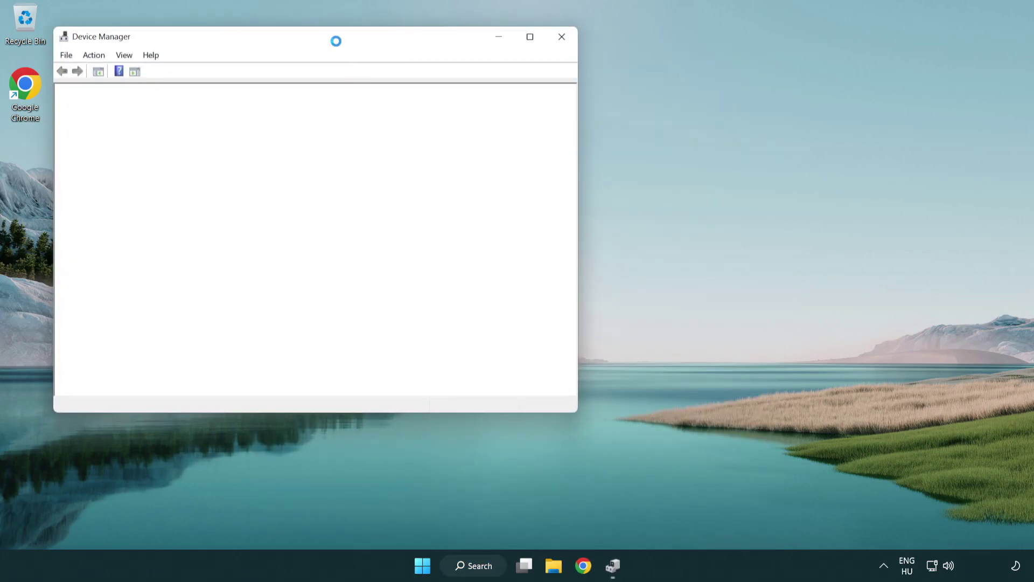
Expand 'Sound, video and game controllers' and right-click High Definition Audio Device
left_click_drag(328, 35, 524, 96)
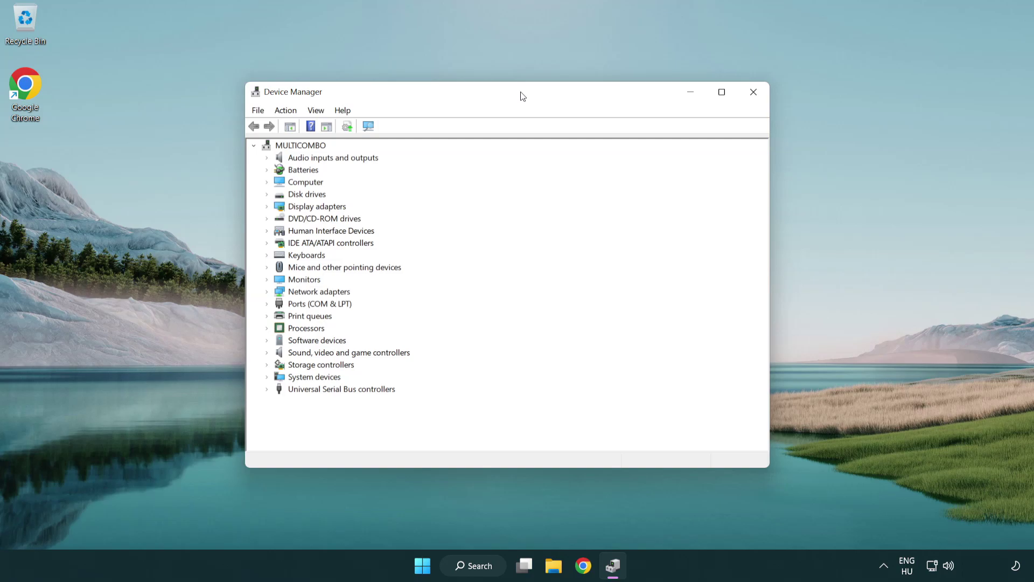
left_click(296, 354)
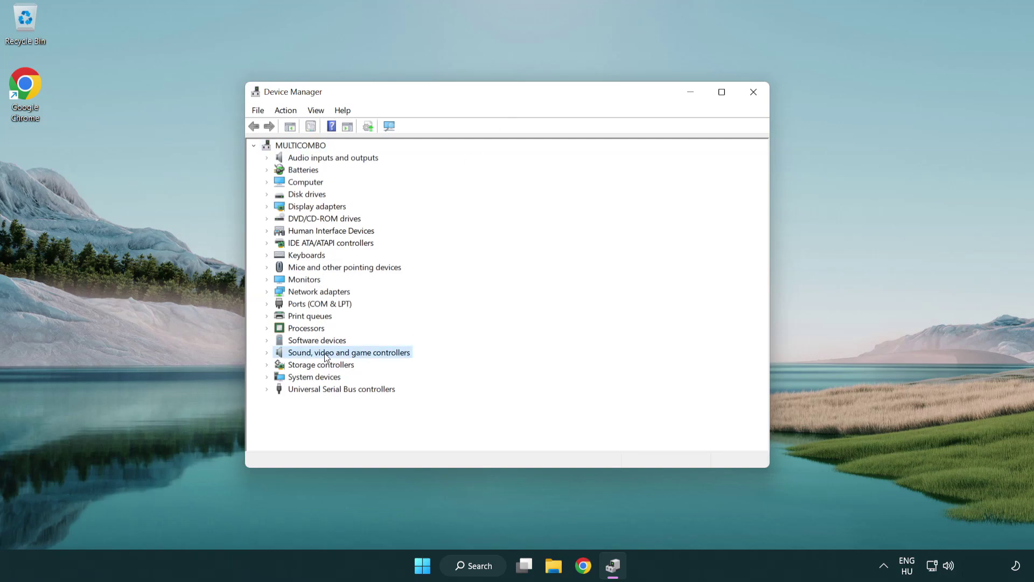
left_click(267, 353)
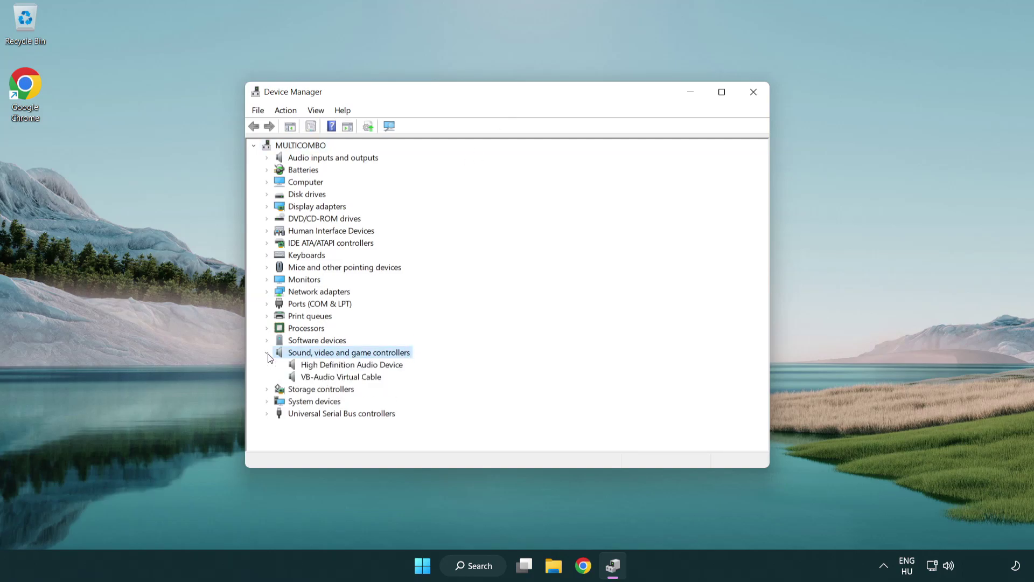
left_click(321, 367)
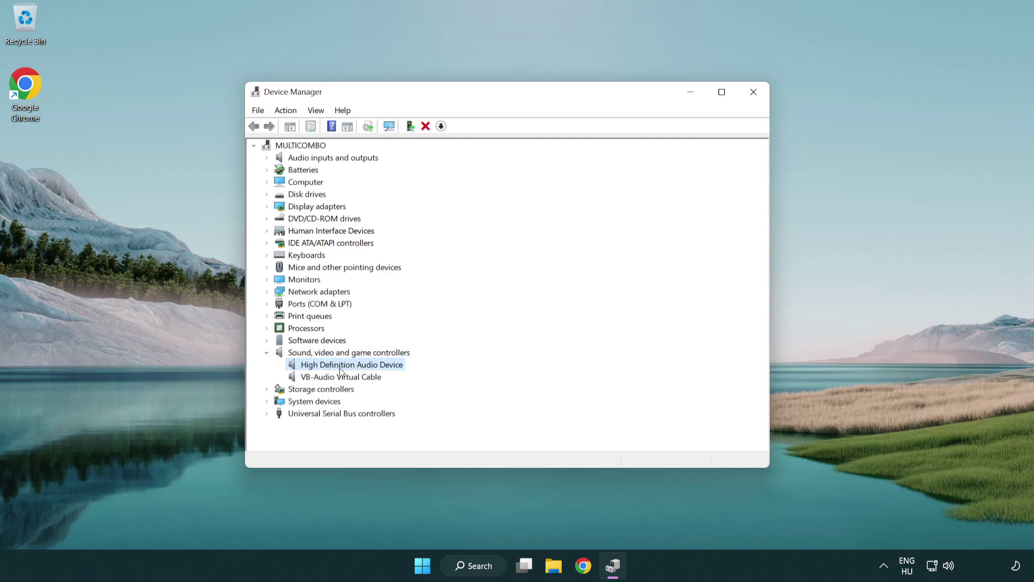
right_click(361, 364)
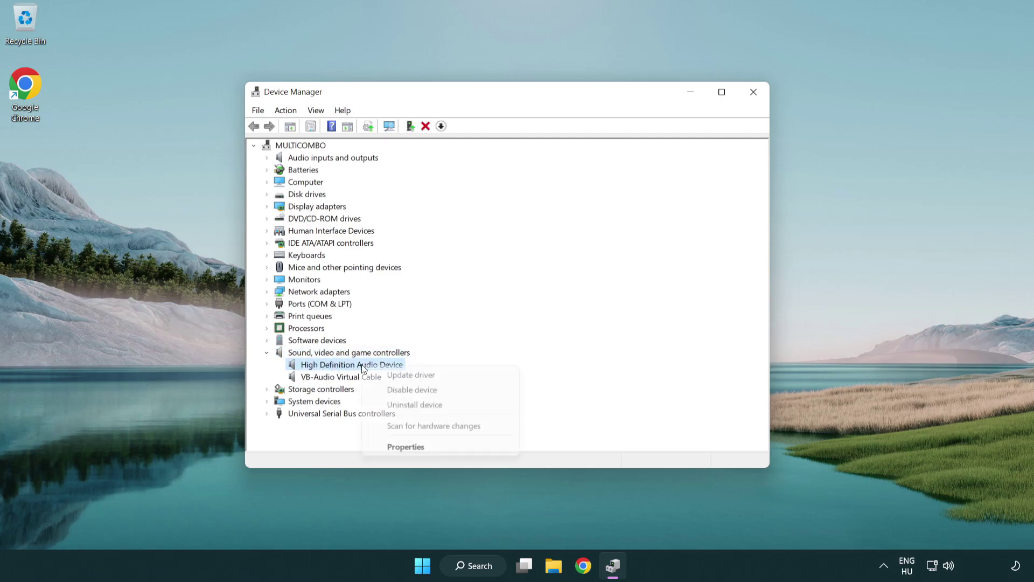
Reinstall the High Definition Audio Device driver, picking it from the list of drivers on this computer
left_click(447, 377)
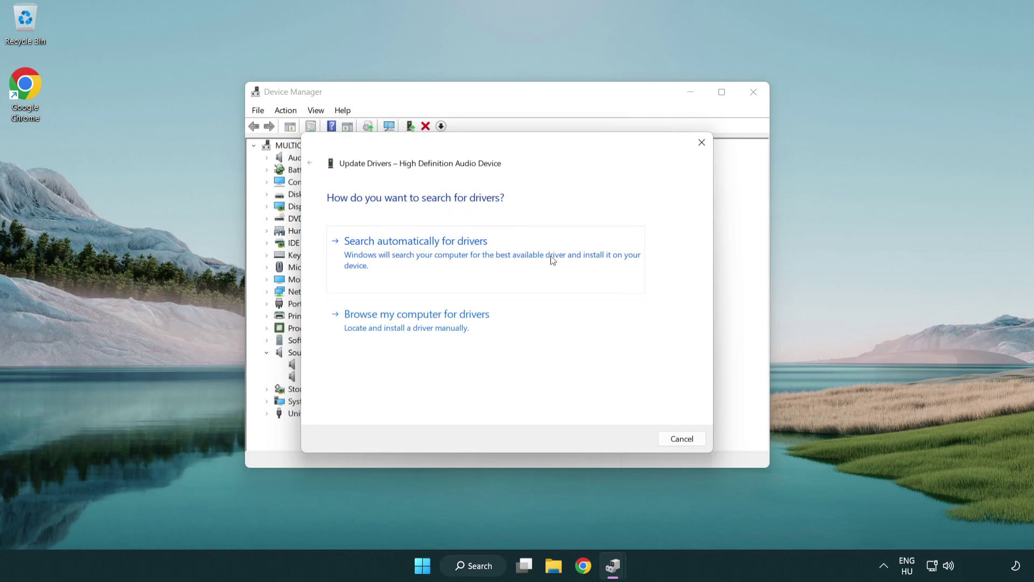
left_click(419, 338)
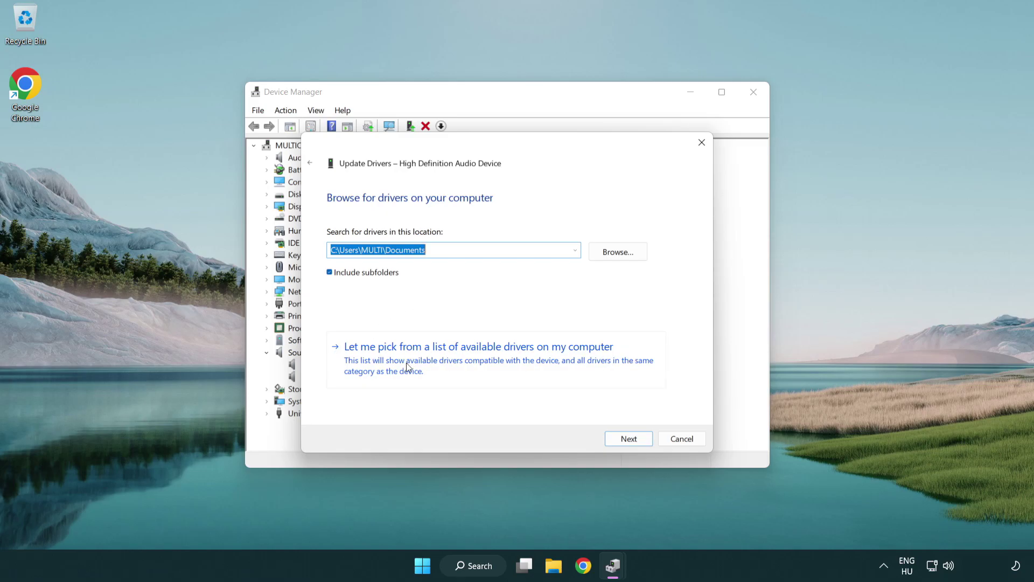
left_click(498, 366)
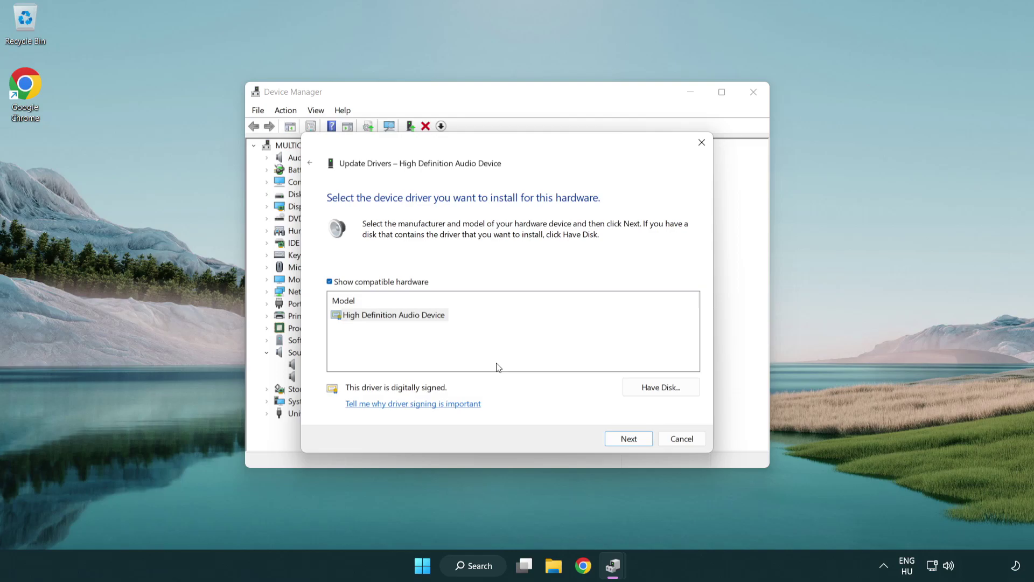
left_click(330, 315)
left_click(331, 317)
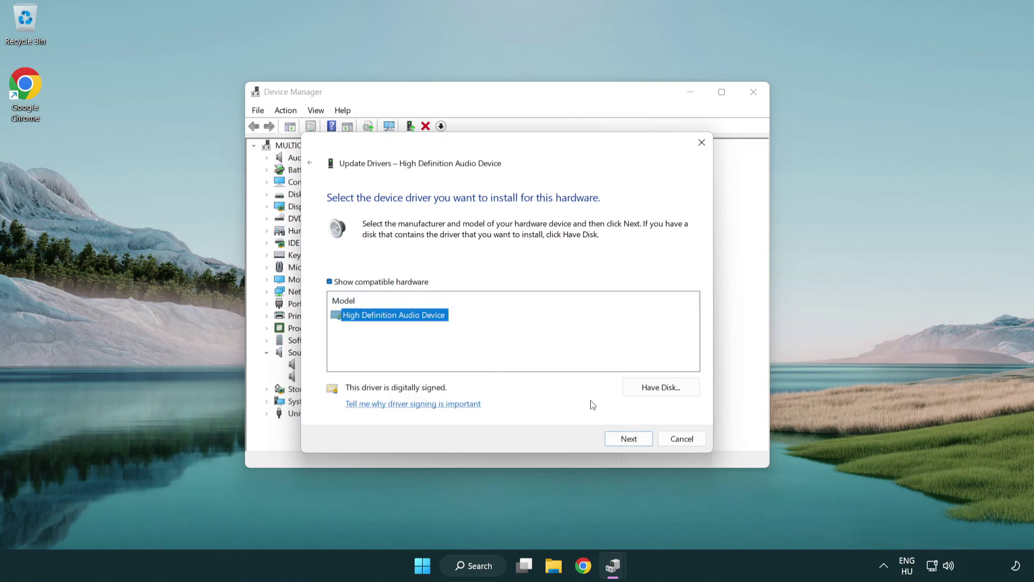
left_click(641, 442)
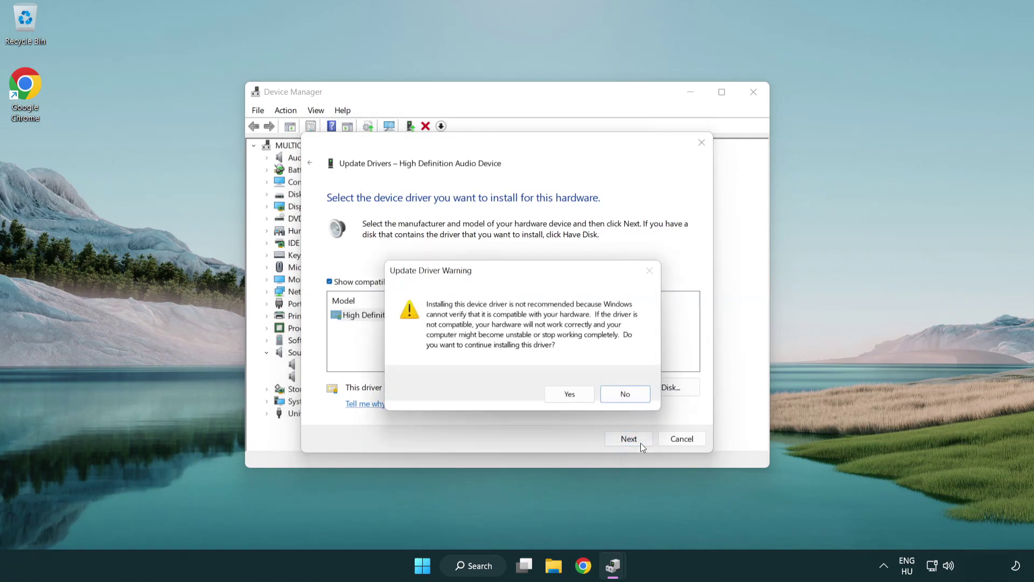
left_click(566, 398)
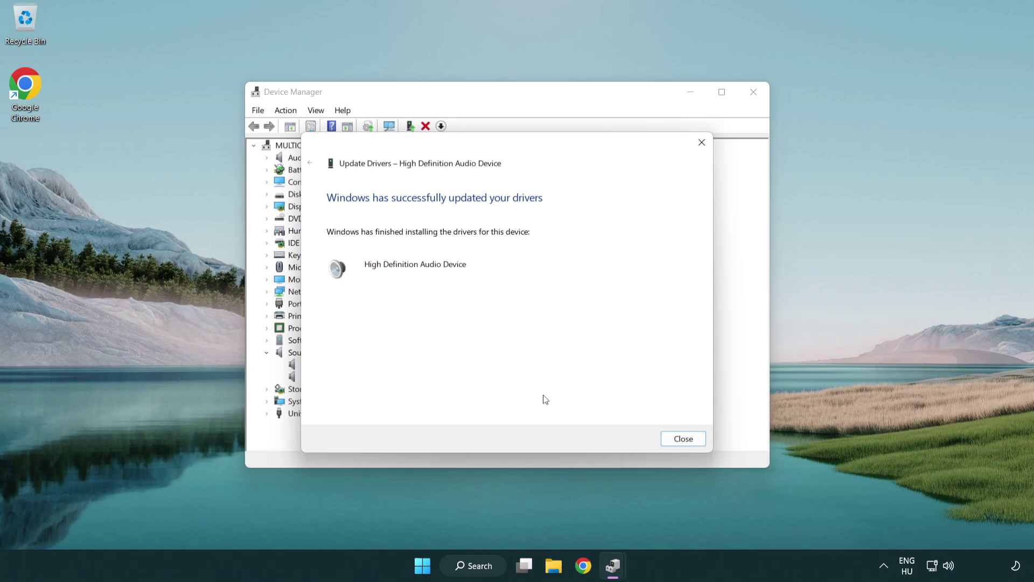
left_click(685, 443)
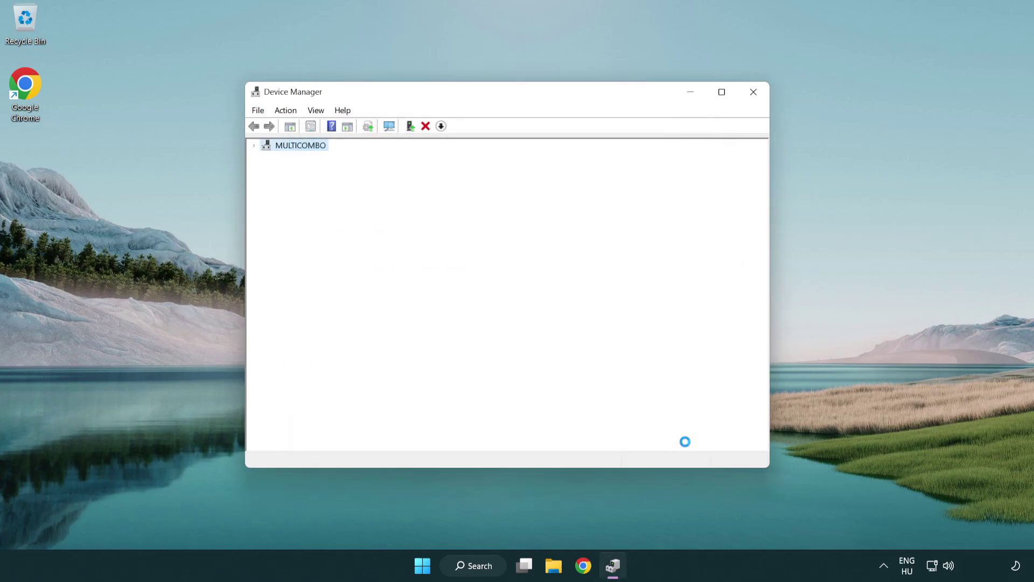
Close Device Manager and bring up the Start menu power options to restart
left_click(754, 92)
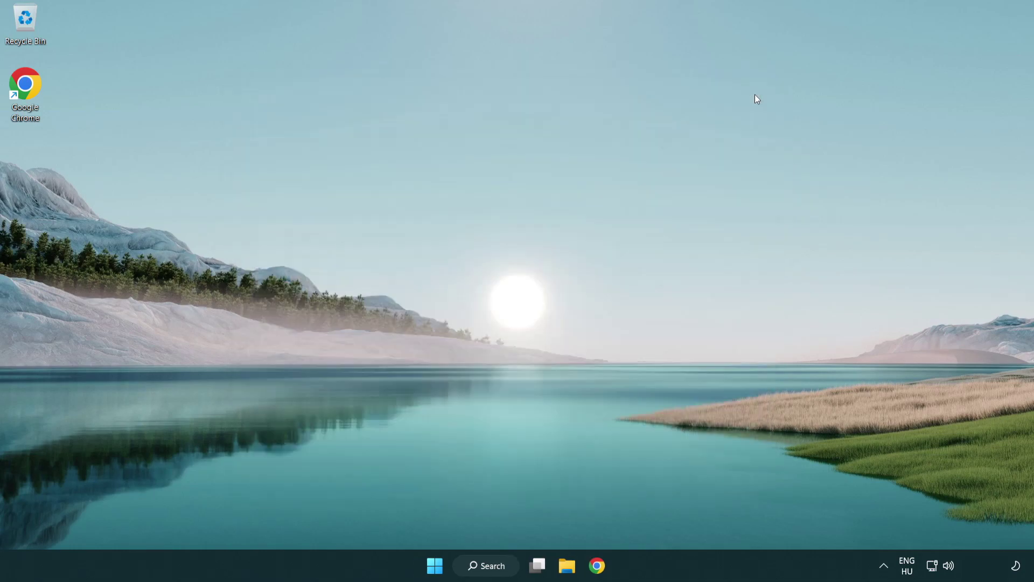
left_click(437, 566)
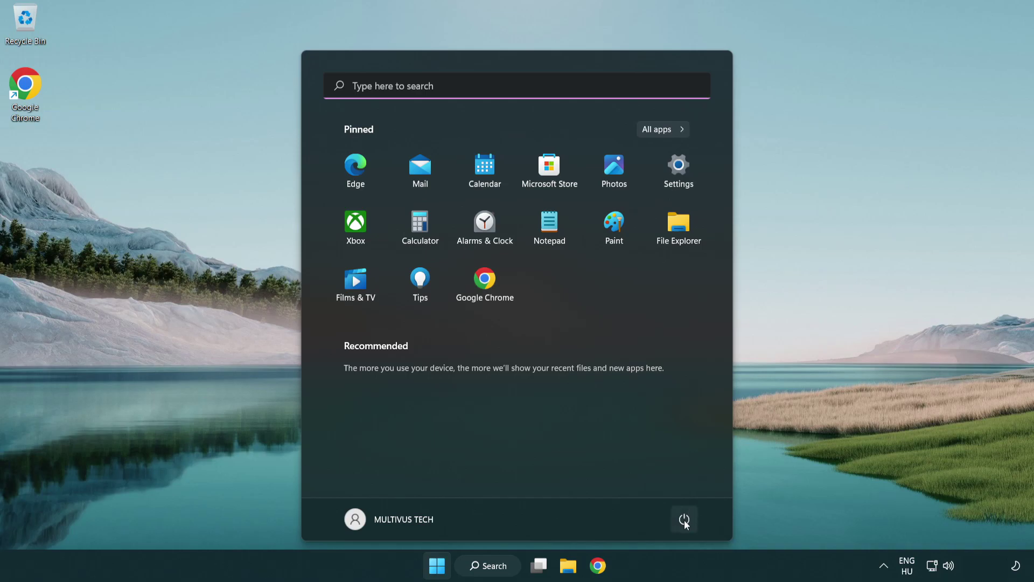
left_click(684, 519)
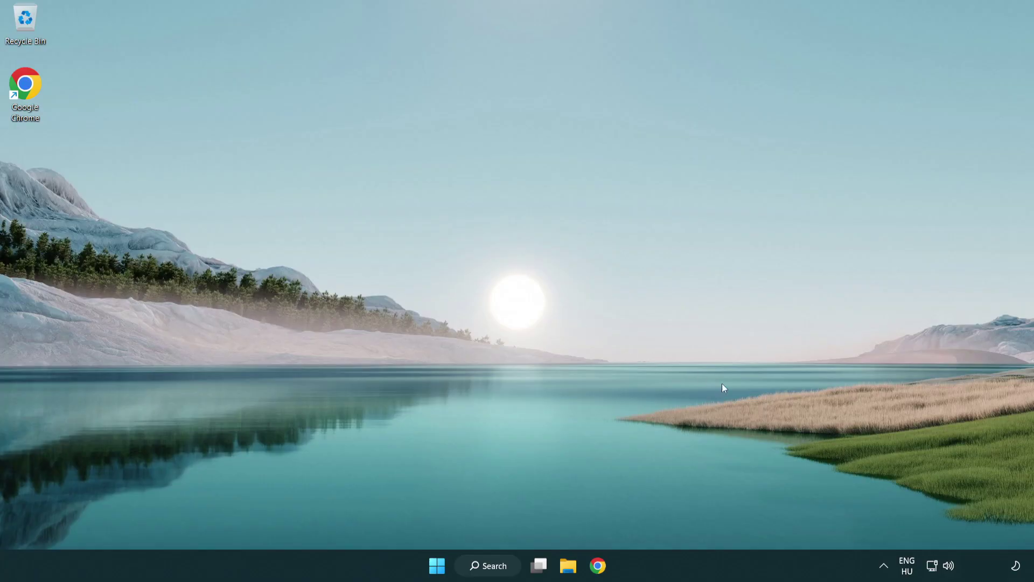
Launch Troubleshoot sound problems from the taskbar speaker icon to start the Playing Audio troubleshooter
right_click(951, 569)
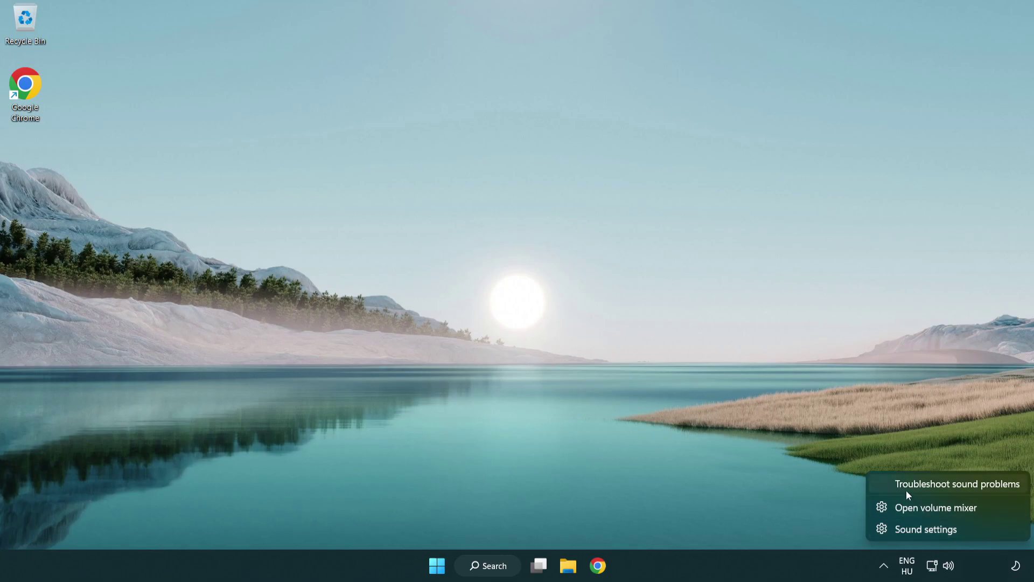
left_click(946, 487)
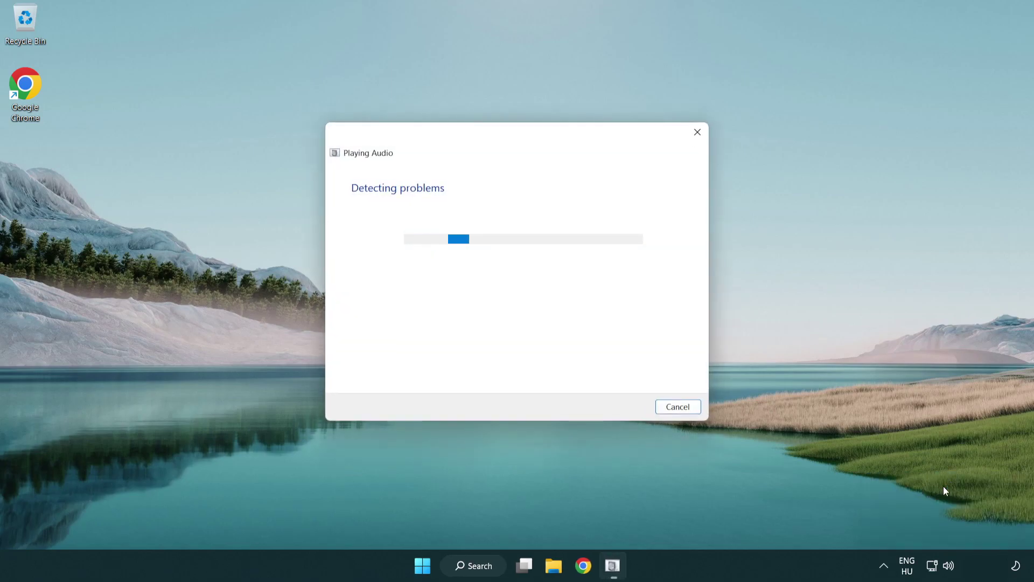